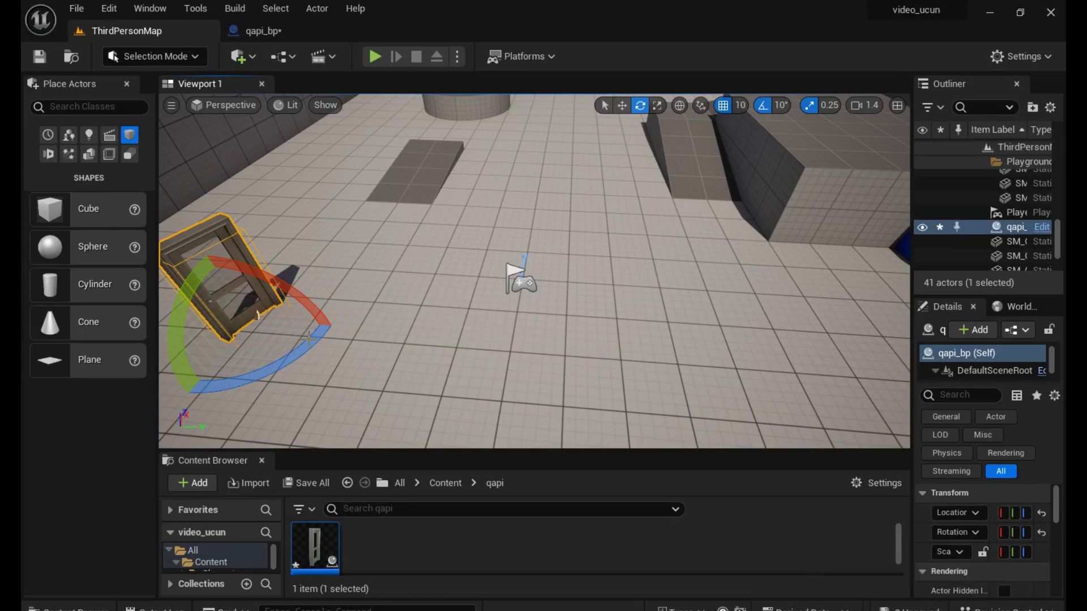
Step: Select the floor ramp and reframe the view to look down at the floor
left_click(413, 177)
key("r")
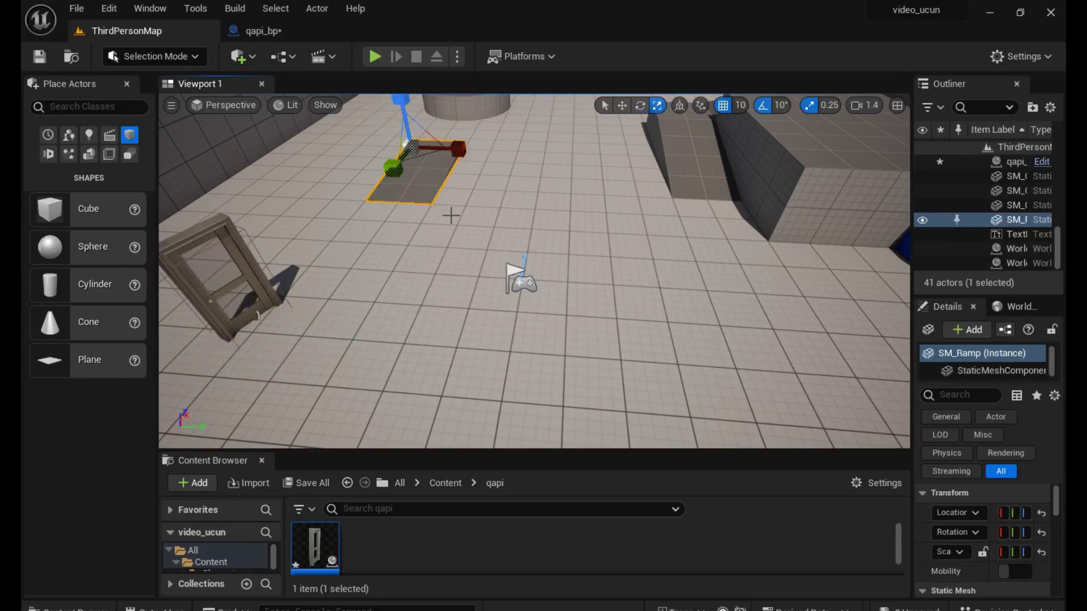
key("w")
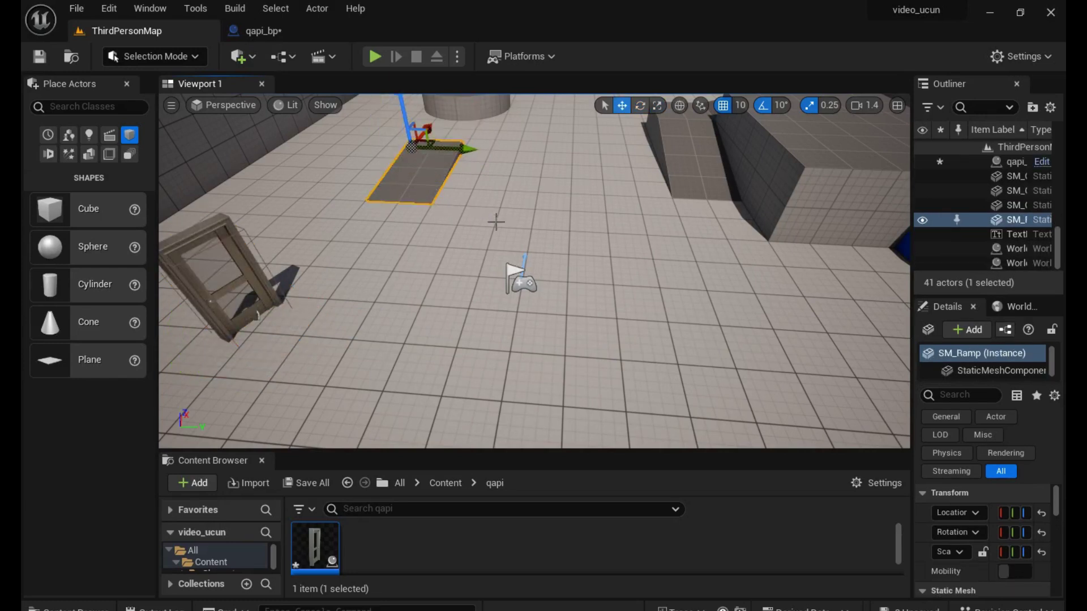
left_click_drag(505, 337, 486, 385)
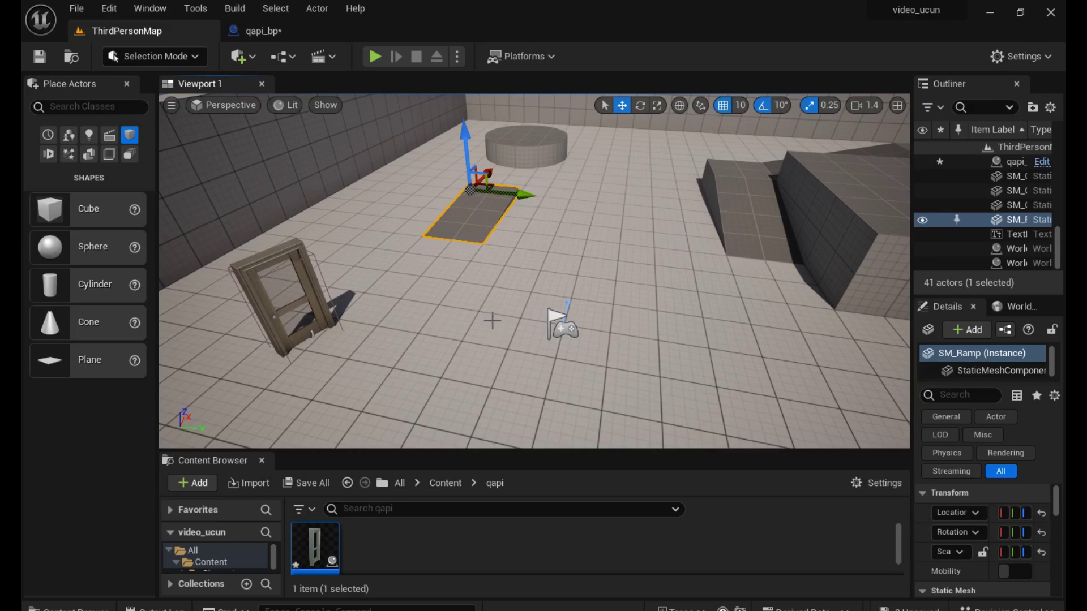
right_click_drag(492, 320, 437, 307)
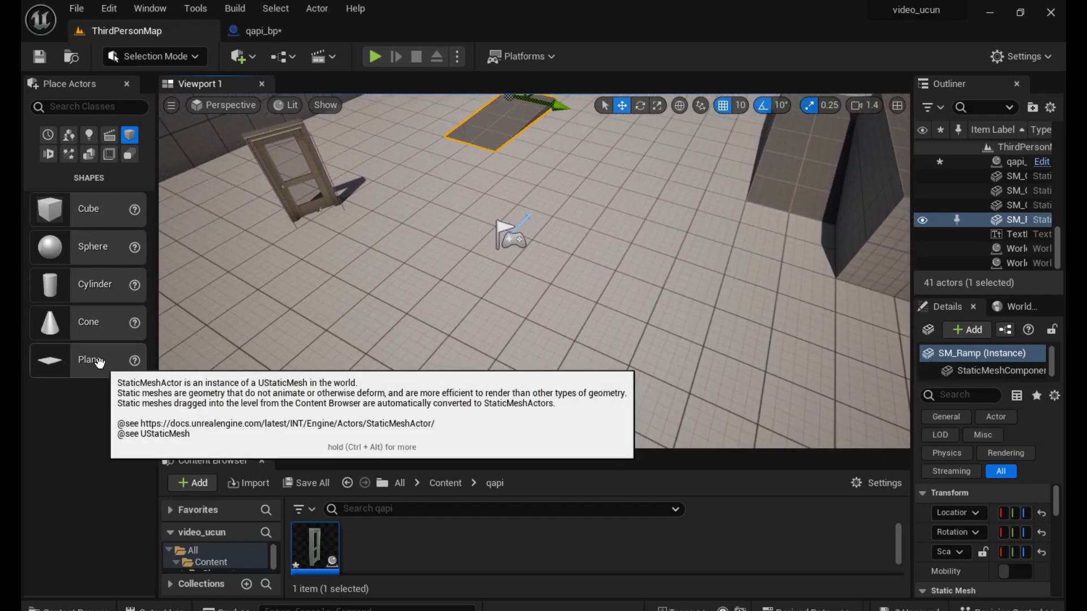
Step: Drop a Plane onto the floor, rotate it 90° upright, and face it
mouse_move(97, 363)
left_mouse_down()
mouse_move(332, 346)
mouse_move(443, 316)
left_mouse_up()
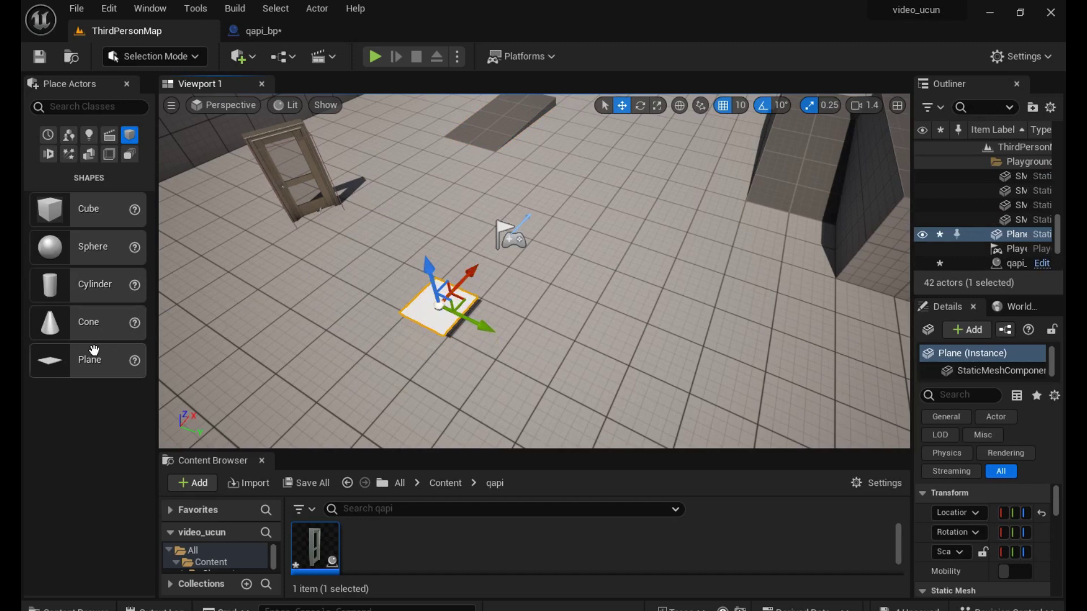
mouse_move(134, 355)
key("e")
mouse_move(419, 266)
left_mouse_down()
mouse_move(499, 247)
mouse_move(415, 222)
left_mouse_up()
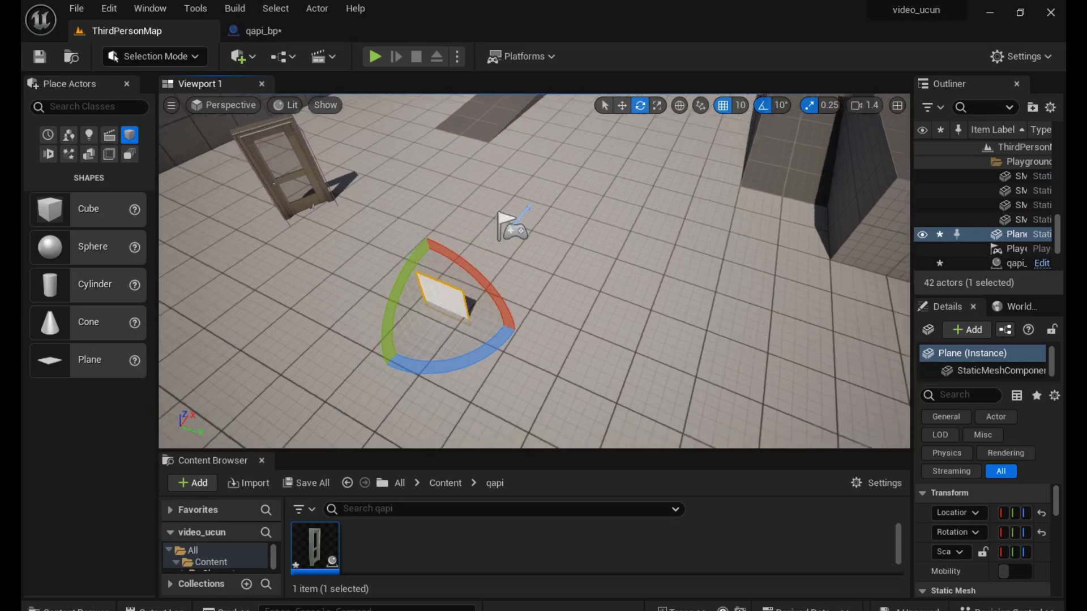
mouse_move(414, 222)
right_mouse_down()
mouse_move(339, 294)
mouse_move(339, 238)
mouse_move(499, 294)
right_mouse_up()
Step: Raise the plane off the floor and scale it taller and slightly wider into a door shape
key("w")
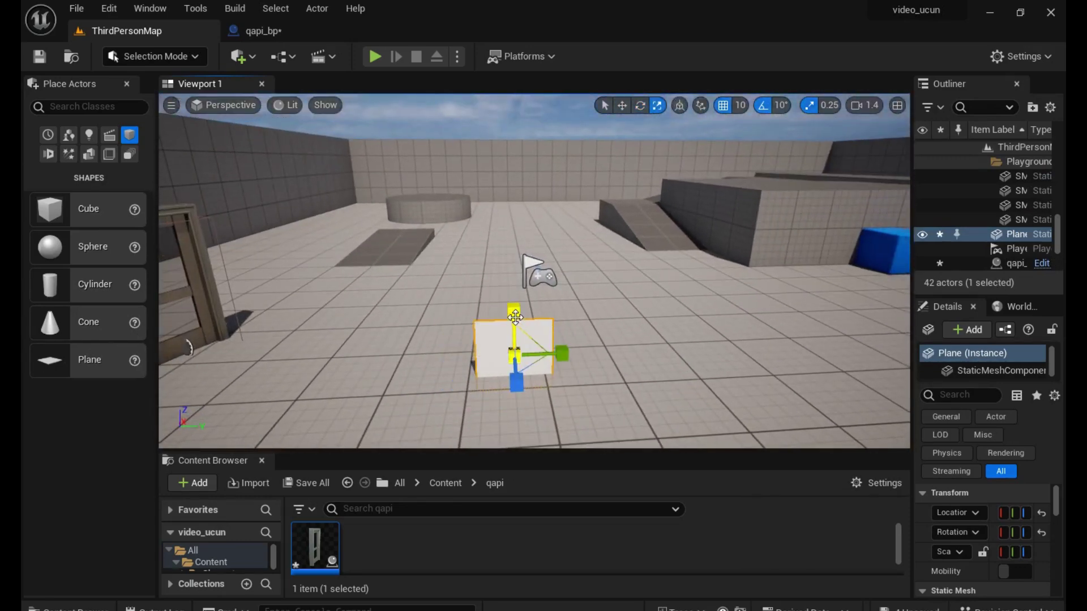
left_click_drag(515, 318, 516, 170)
key("e")
key("r")
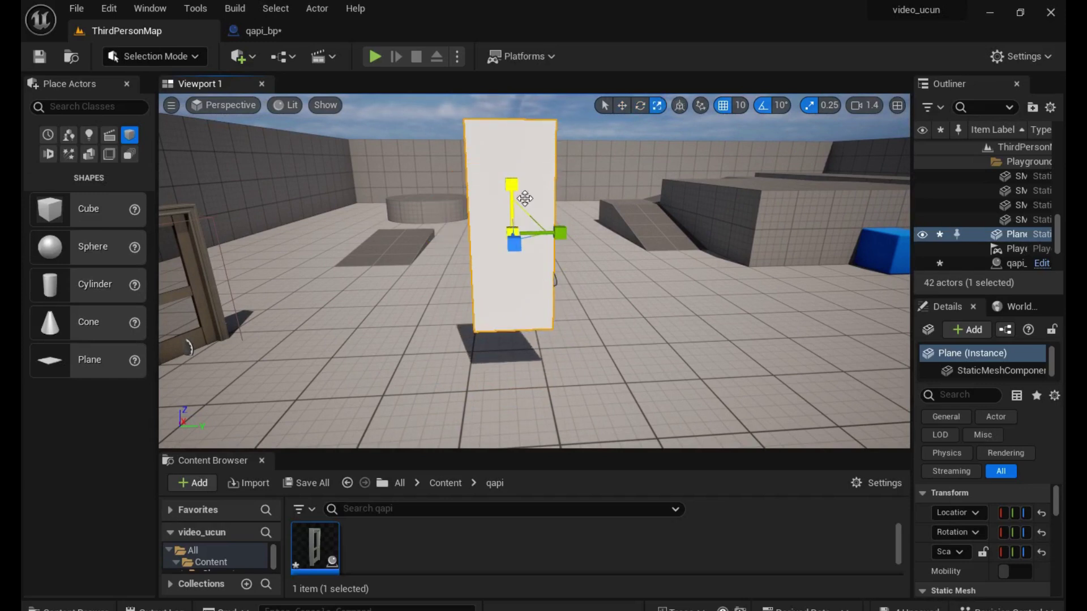
left_click_drag(575, 234, 580, 234)
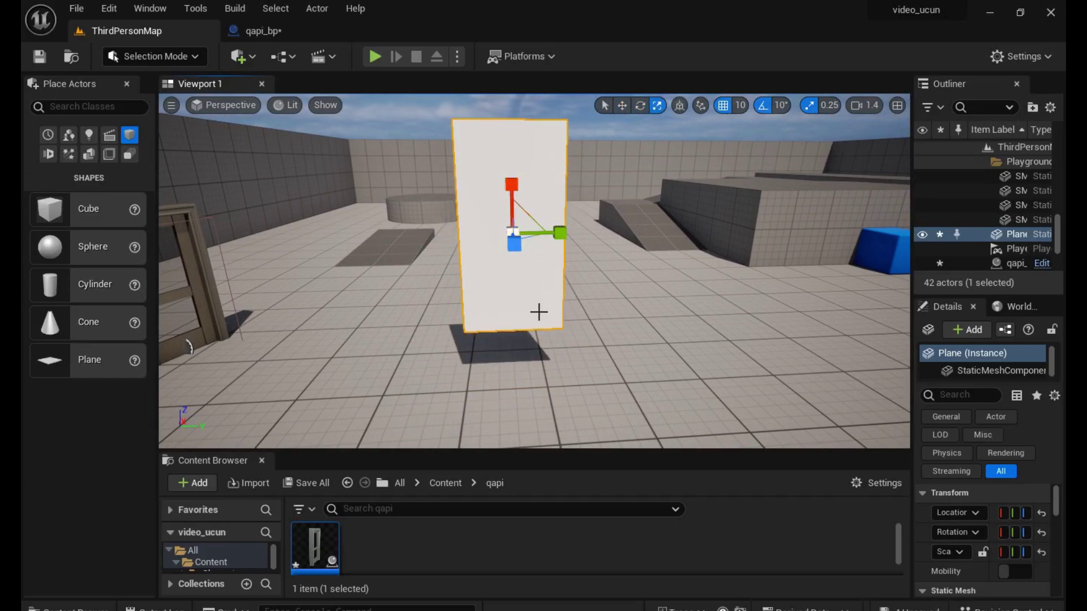
mouse_move(539, 311)
right_mouse_down()
mouse_move(552, 311)
mouse_move(531, 312)
right_mouse_up()
key("w")
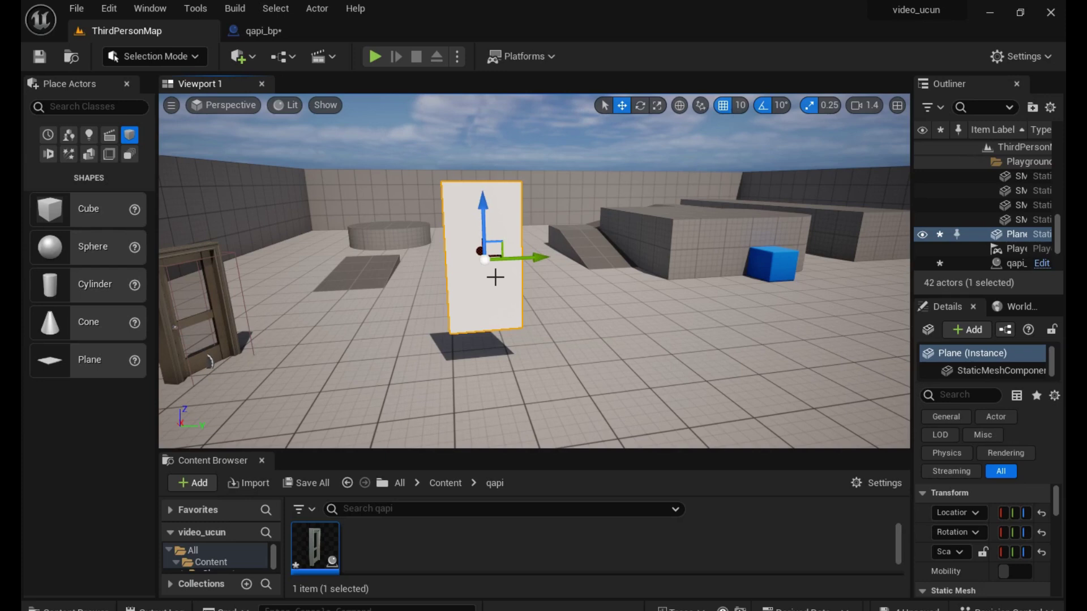
key("e")
left_click_drag(493, 278, 493, 278)
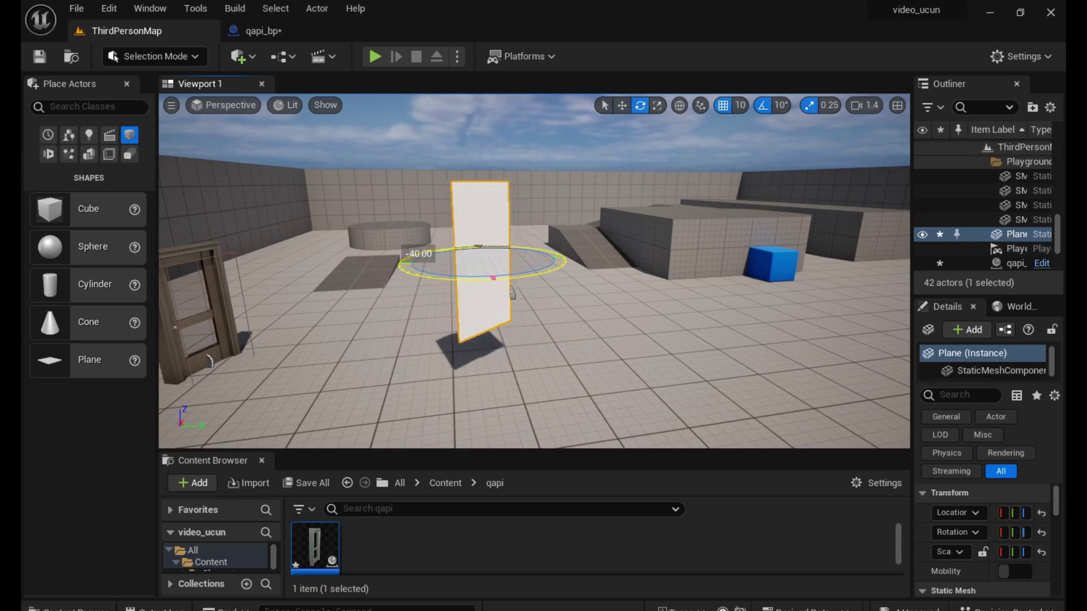
left_click_drag(494, 278, 513, 304)
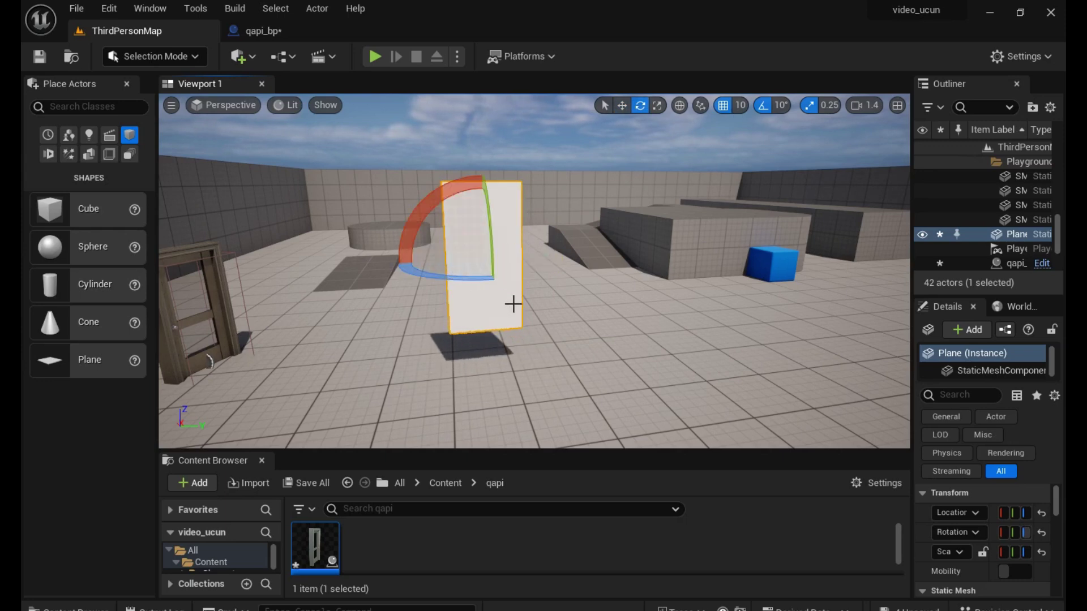
key("w")
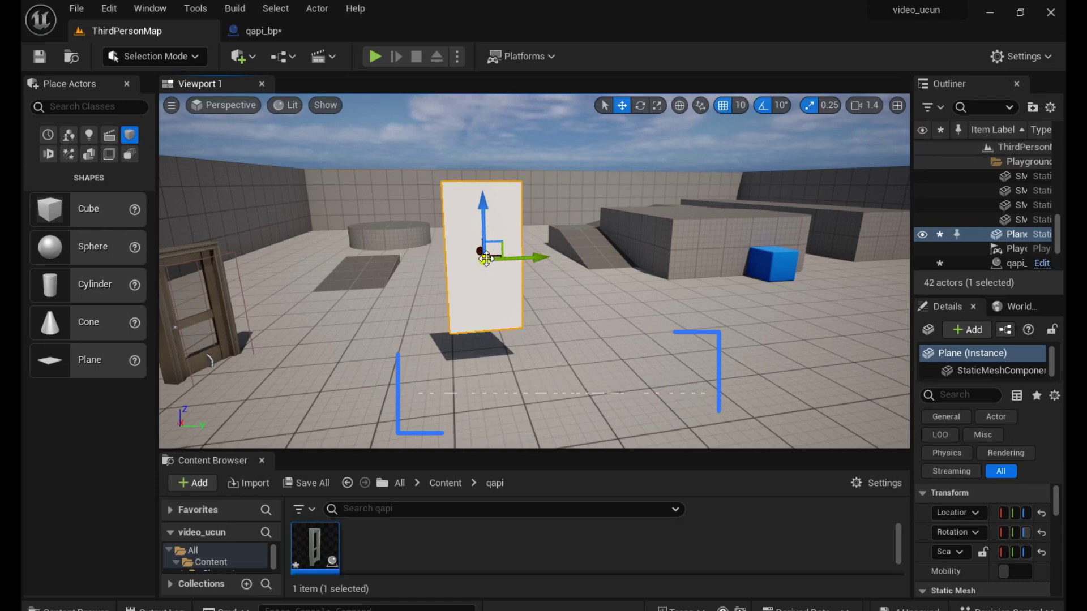
Step: Drag the pivot to the bottom-left corner, apply Pivot > Set as Pivot Offset, and reselect the panel
middle_click_drag(486, 259, 456, 331, "alt")
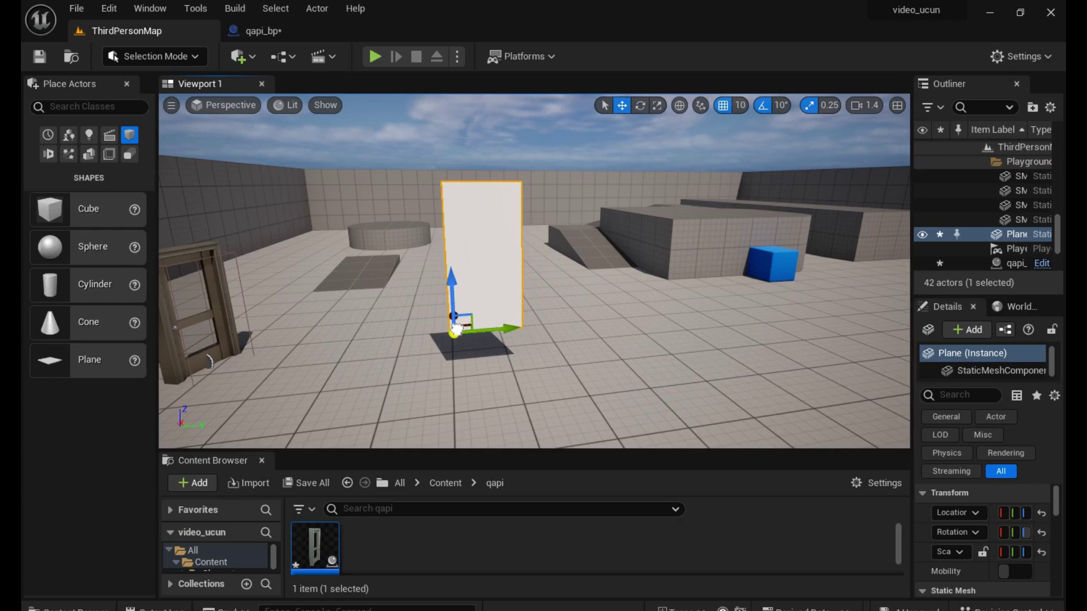
middle_click_drag(456, 330, 456, 327, "alt")
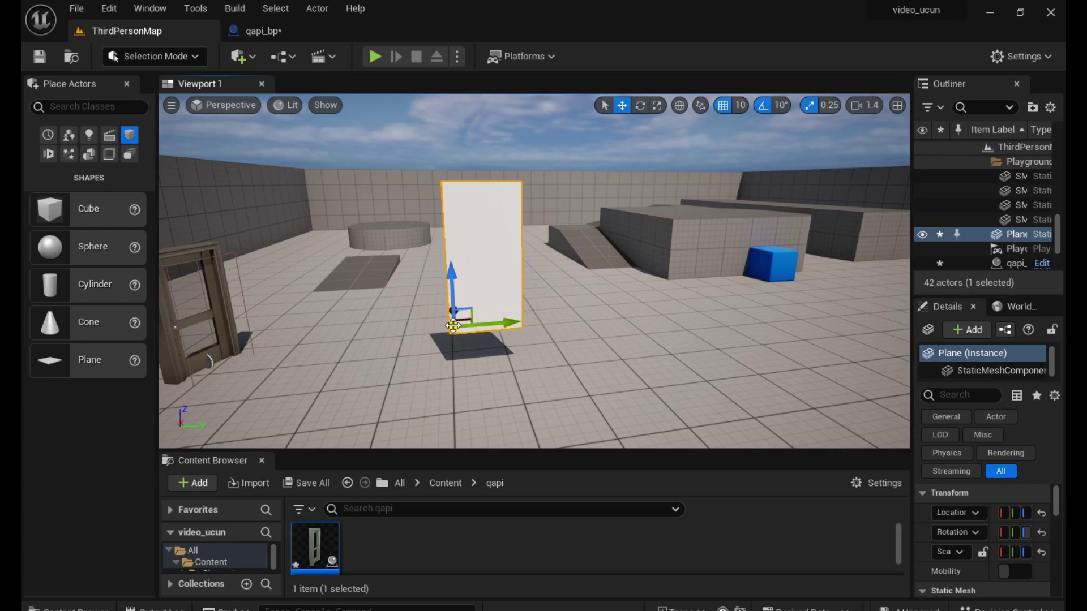
right_click(453, 325)
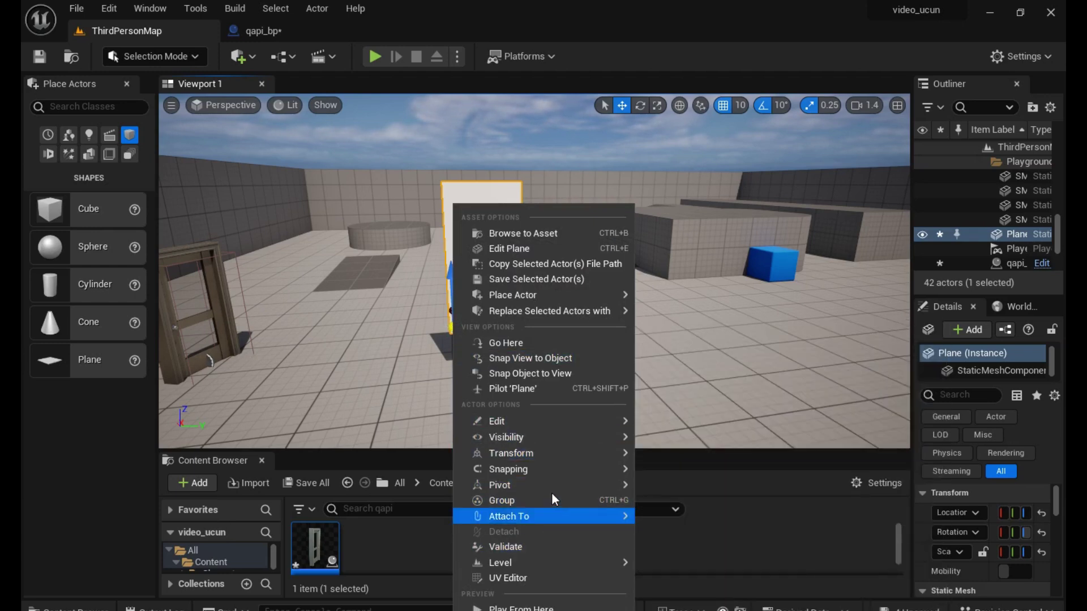
mouse_move(548, 485)
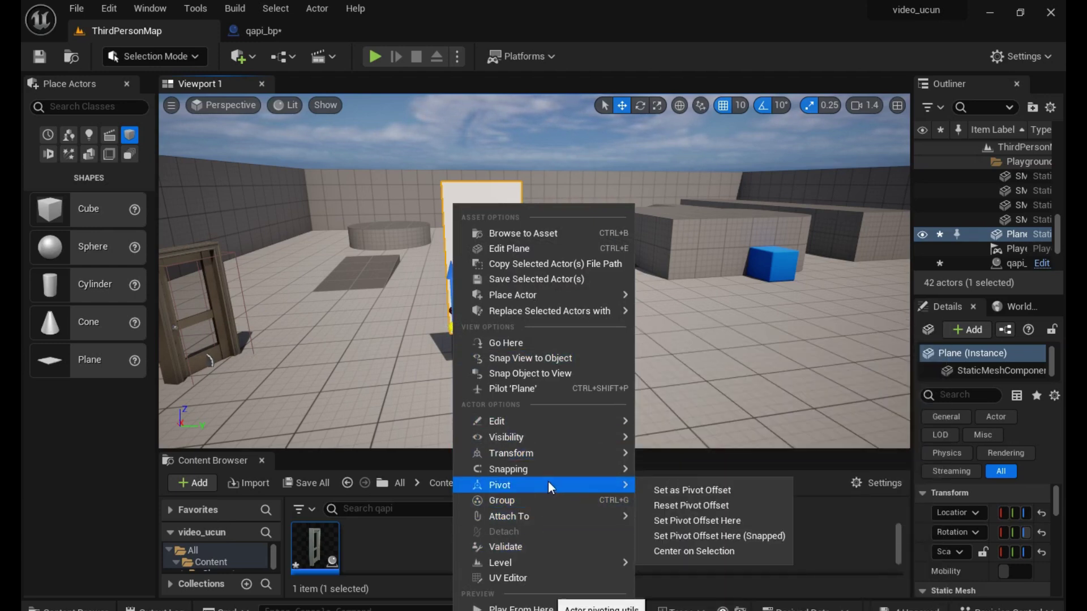
left_click(700, 493)
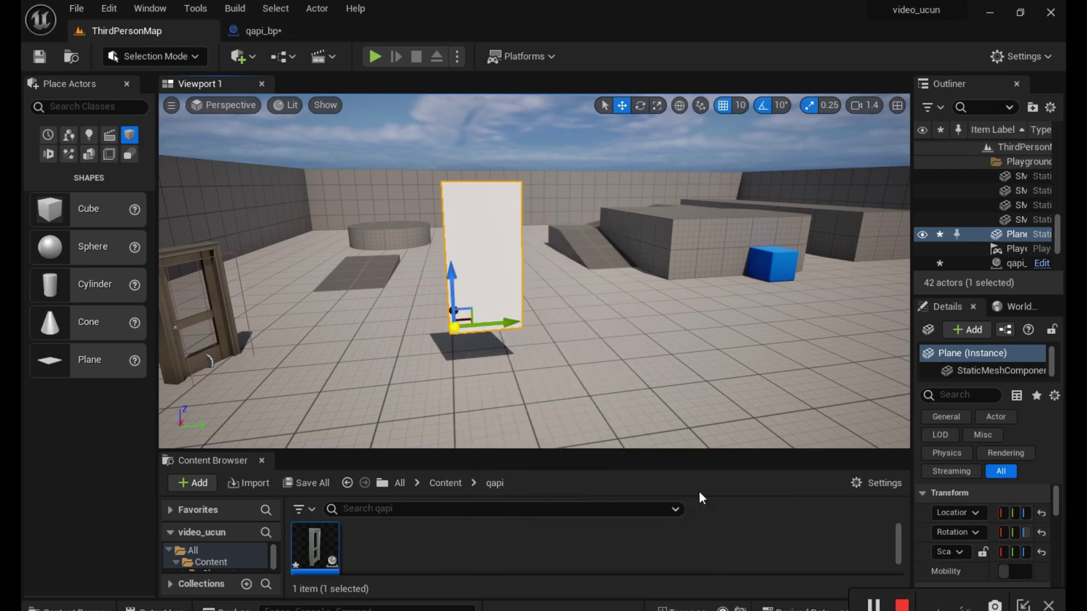
left_click(576, 356)
left_click(487, 269)
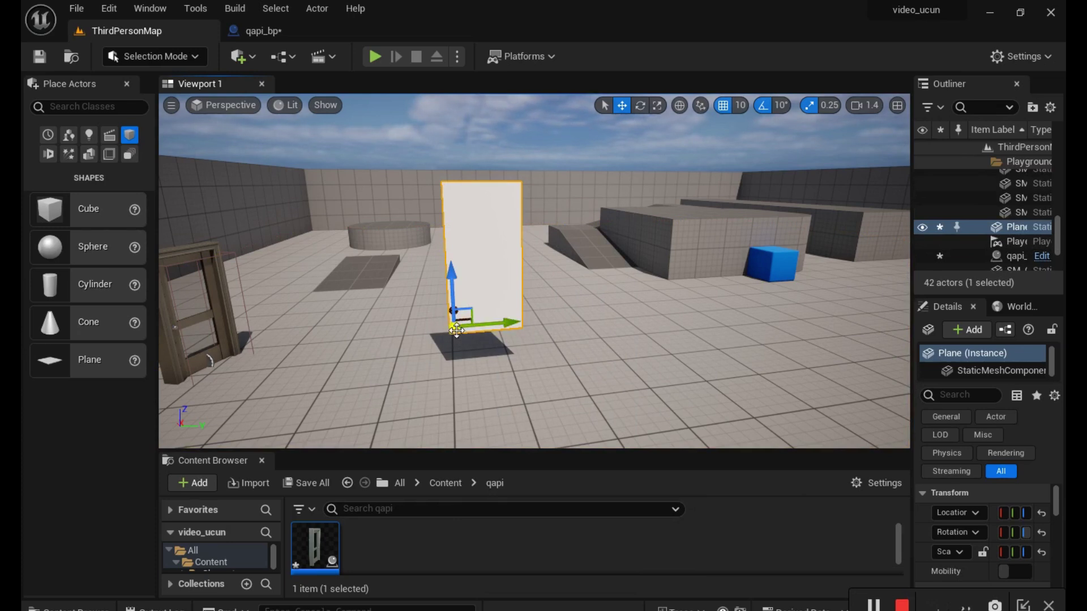
key("e")
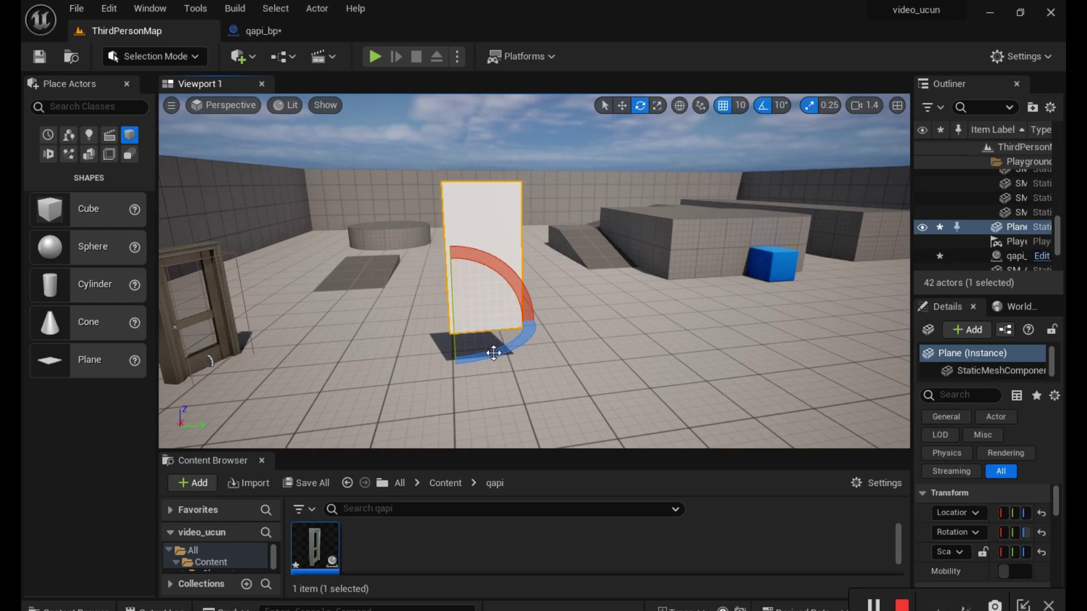
left_click_drag(492, 351, 454, 302)
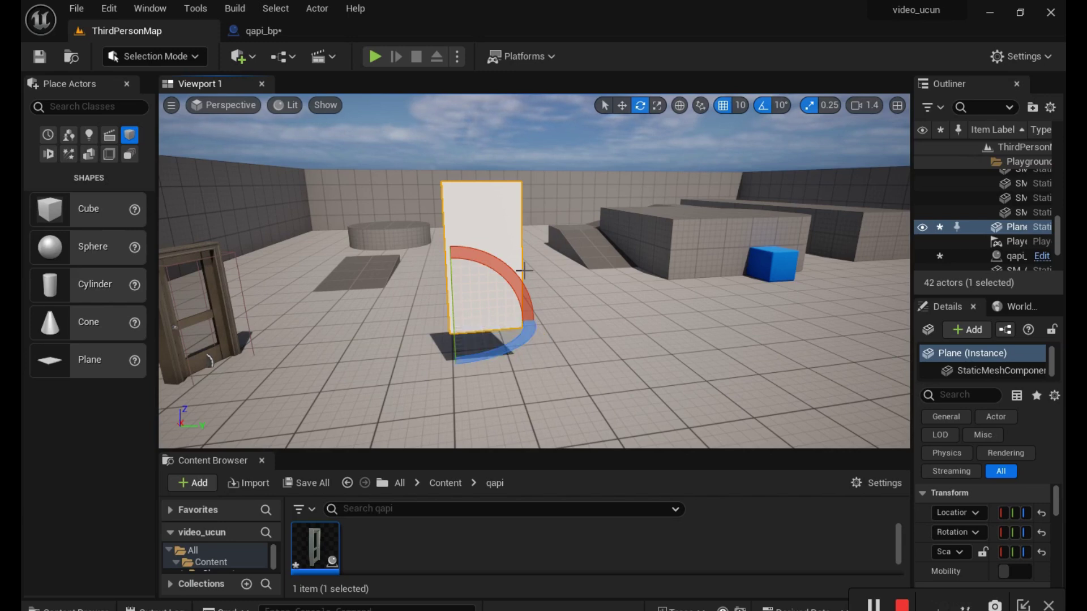
key("r")
key("w")
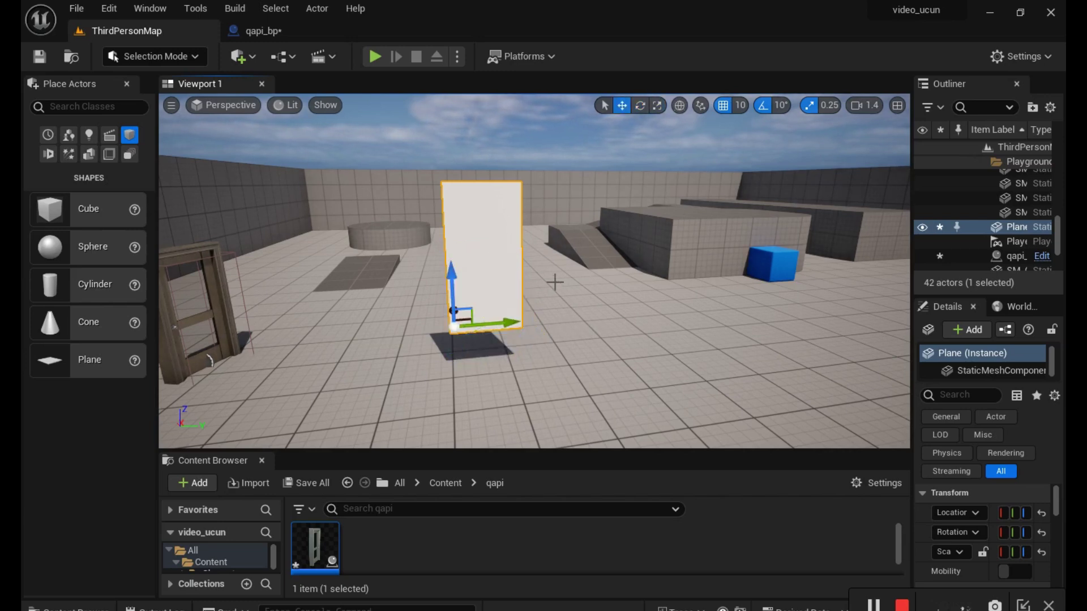
middle_click_drag(585, 298, 543, 295)
scroll(584, 298, "up", 2)
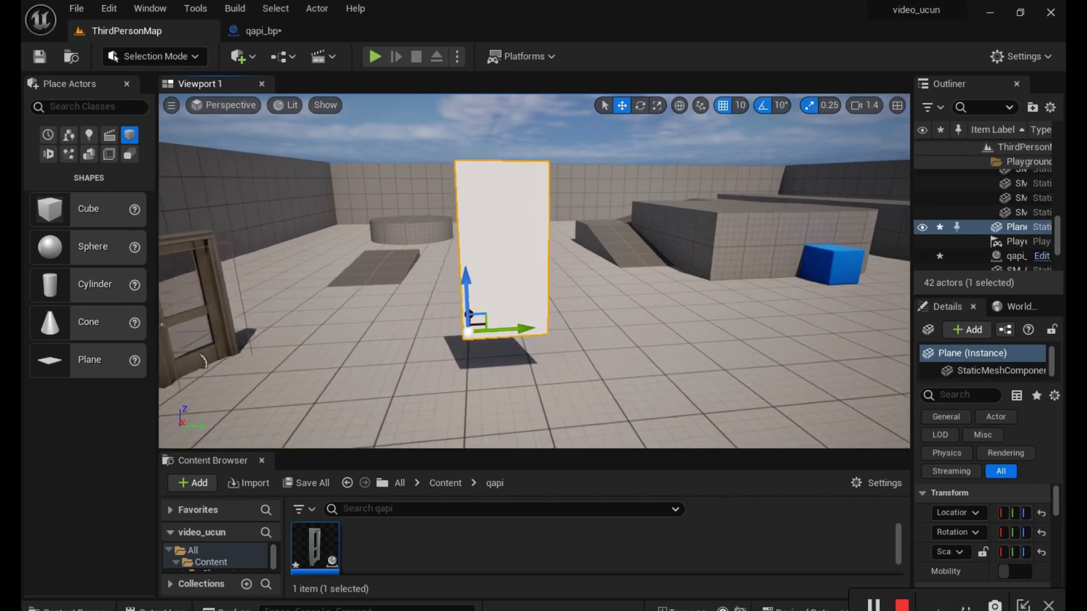
scroll(585, 298, "up", 2)
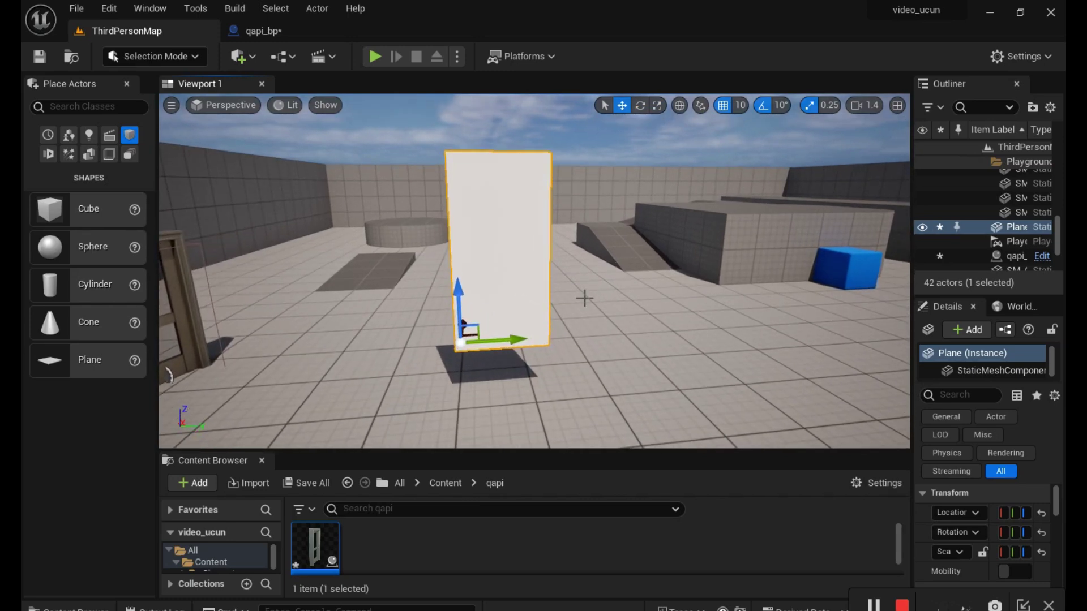